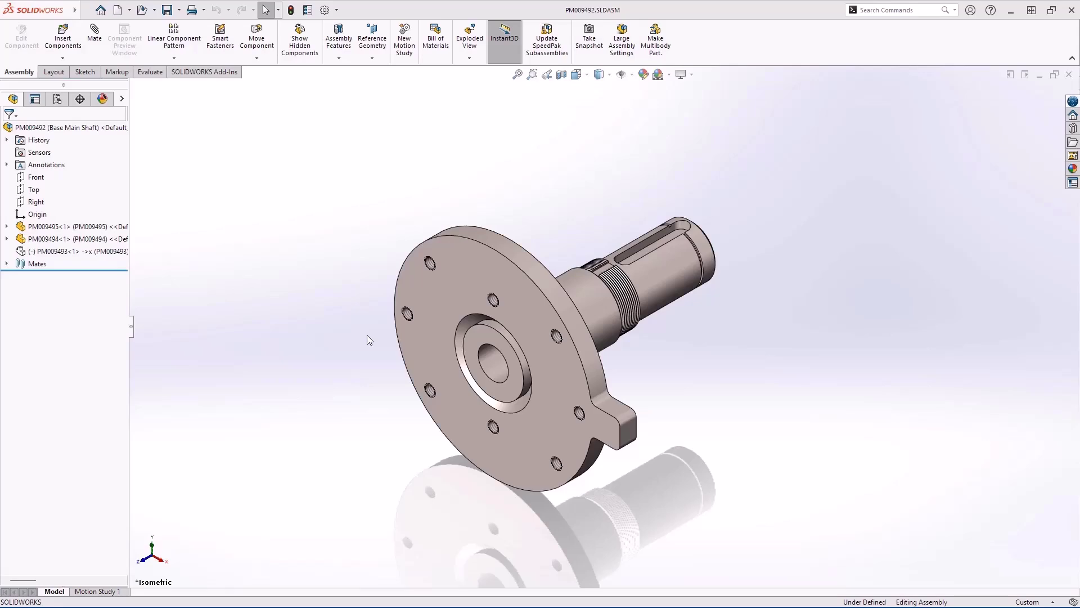
Step: Launch Make Multibody Part for the shaft assembly and pick Z-up for the new part
shift+middle_drag(381, 394, 367, 332)
key(f)
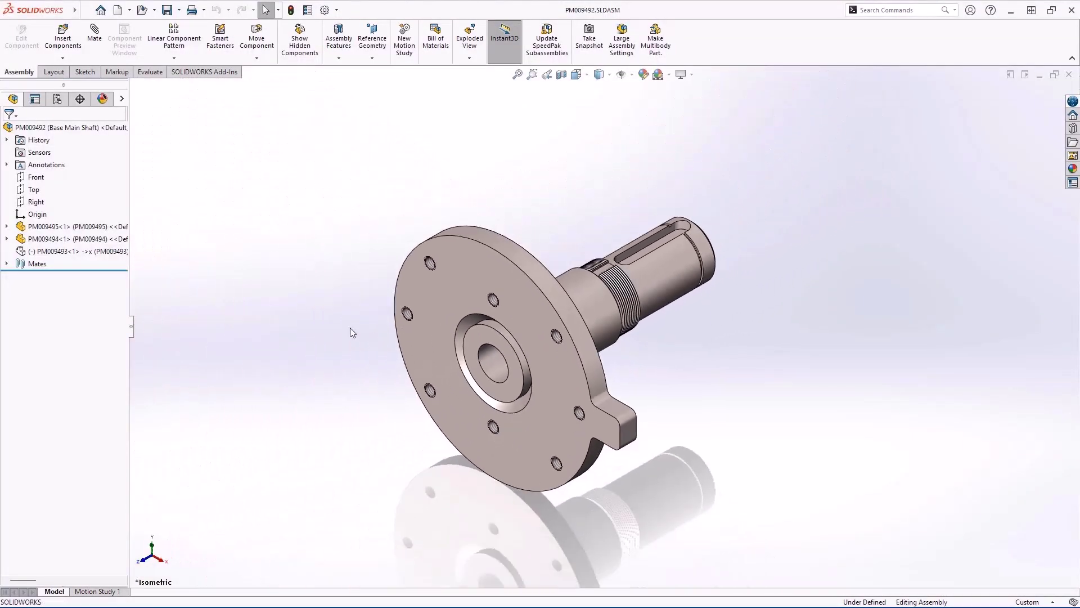
click(110, 251)
click(246, 279)
click(656, 43)
click(438, 419)
Step: Create the multibody part, then chamfer the flange top edge and internal loops at 1 mm × 45°
click(624, 443)
click(629, 452)
scroll(679, 448, down, 3)
key(s)
click(781, 452)
click(802, 482)
text(1)
key(Return)
click(601, 299)
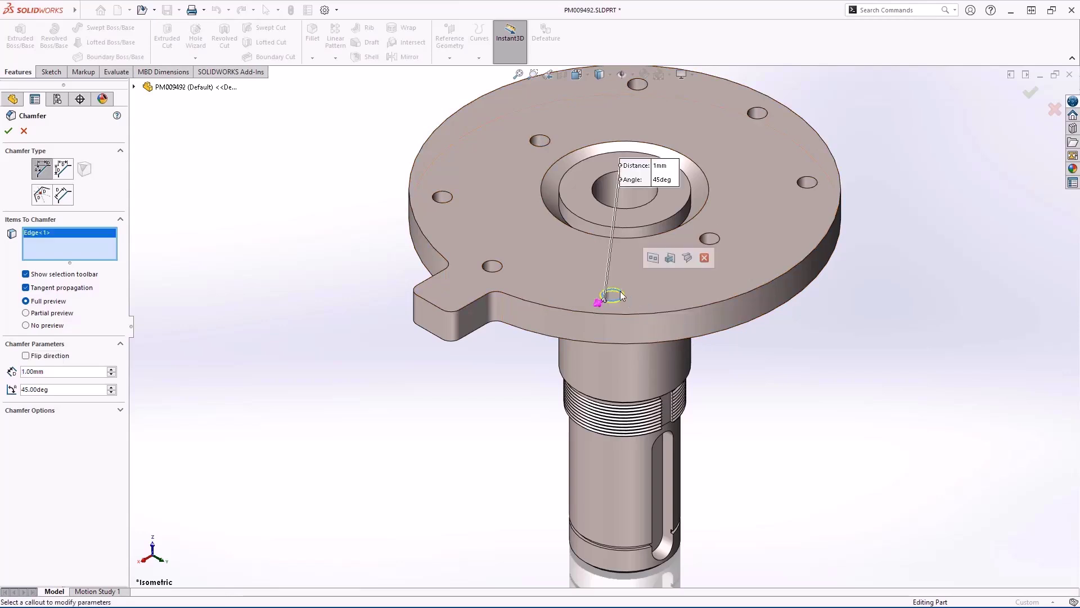
click(653, 258)
right_click(656, 238)
text(f)
text(sgroo)
Step: Add a groove bead on the raised ring face and its second face
click(368, 268)
click(568, 220)
click(579, 246)
key(Return)
Step: Save the part and group the flange and shaft bodies into Group1 under Simplify Geometry
click(545, 49)
click(565, 317)
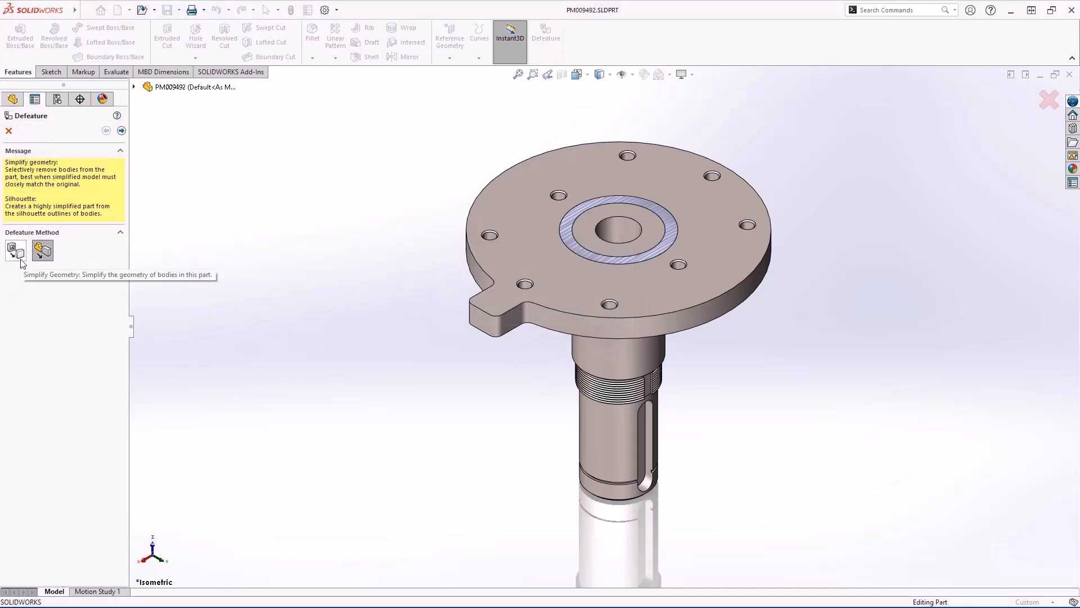
click(42, 251)
click(122, 131)
click(502, 216)
click(580, 358)
click(41, 354)
Step: Give Group1 an outline simplification that keeps internal loops
click(84, 234)
click(118, 409)
click(108, 440)
click(95, 371)
click(74, 469)
click(96, 374)
Step: Store the defeatured result as a new configuration and inspect the simplified shape
click(126, 149)
click(103, 225)
click(103, 252)
click(12, 149)
middle_drag(329, 330, 329, 358)
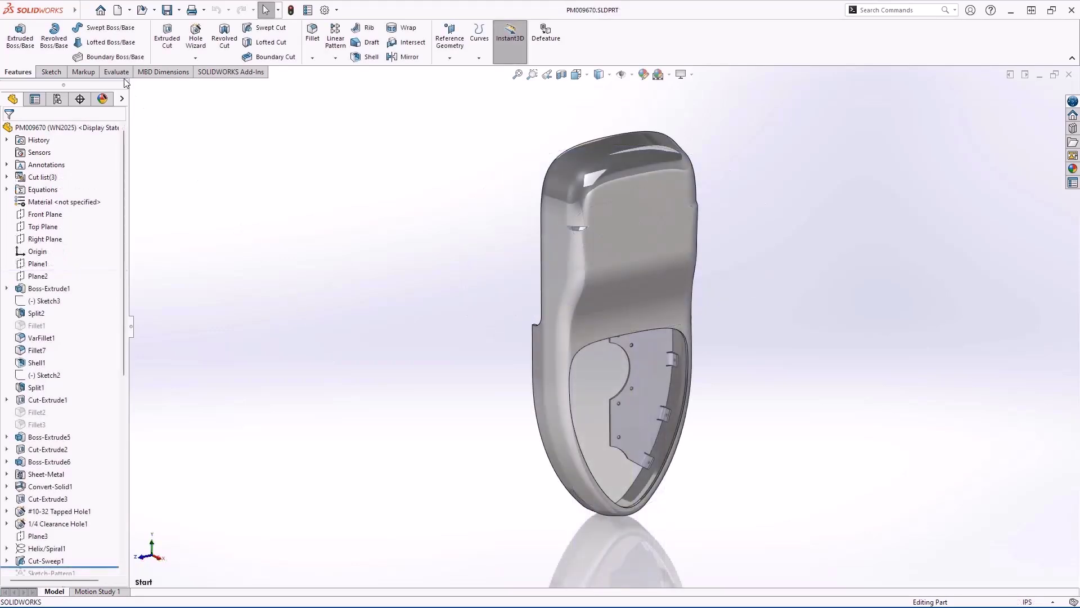
Step: Check rebuild times, then lower the document's shaded image quality toward Low and apply it
click(116, 72)
click(226, 59)
click(324, 13)
click(488, 128)
click(419, 253)
drag(632, 158, 505, 166)
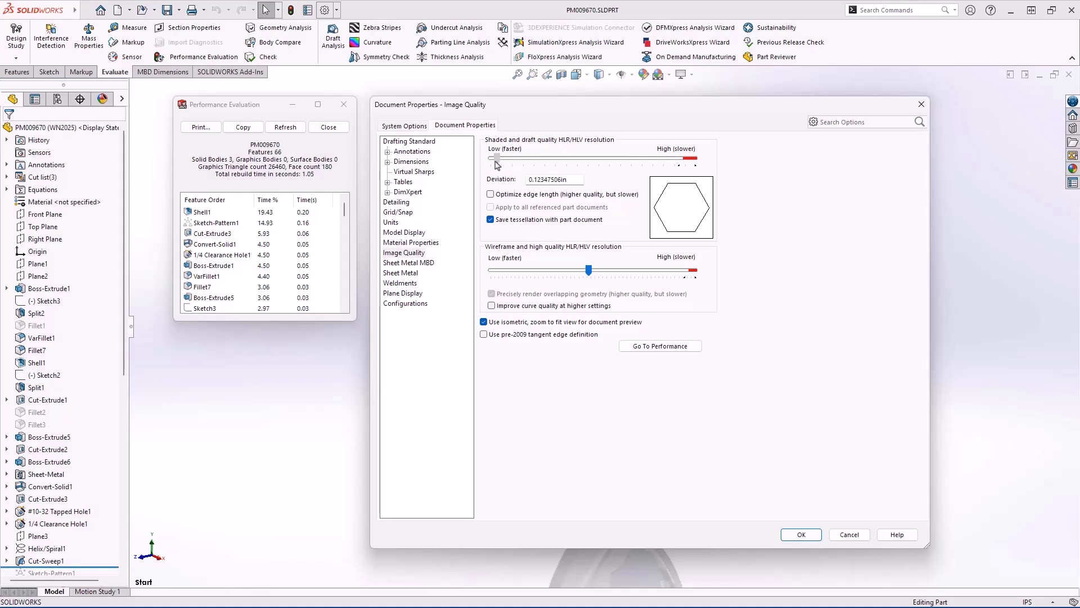
drag(505, 166, 528, 161)
click(798, 535)
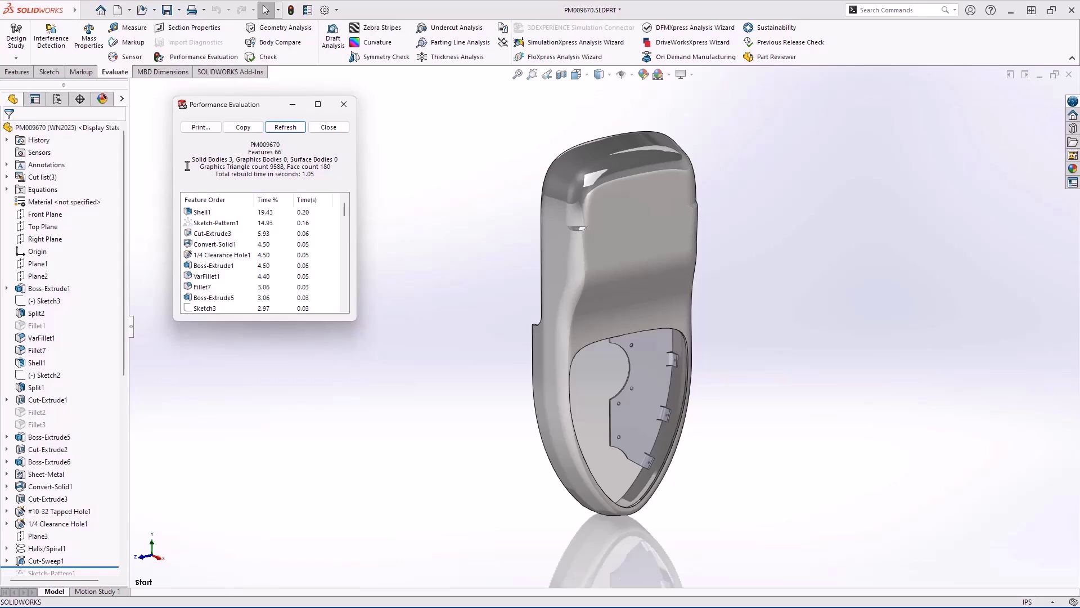
Step: Turn on curvature colours and set VarFillet1 to Continuous edge blend
click(380, 46)
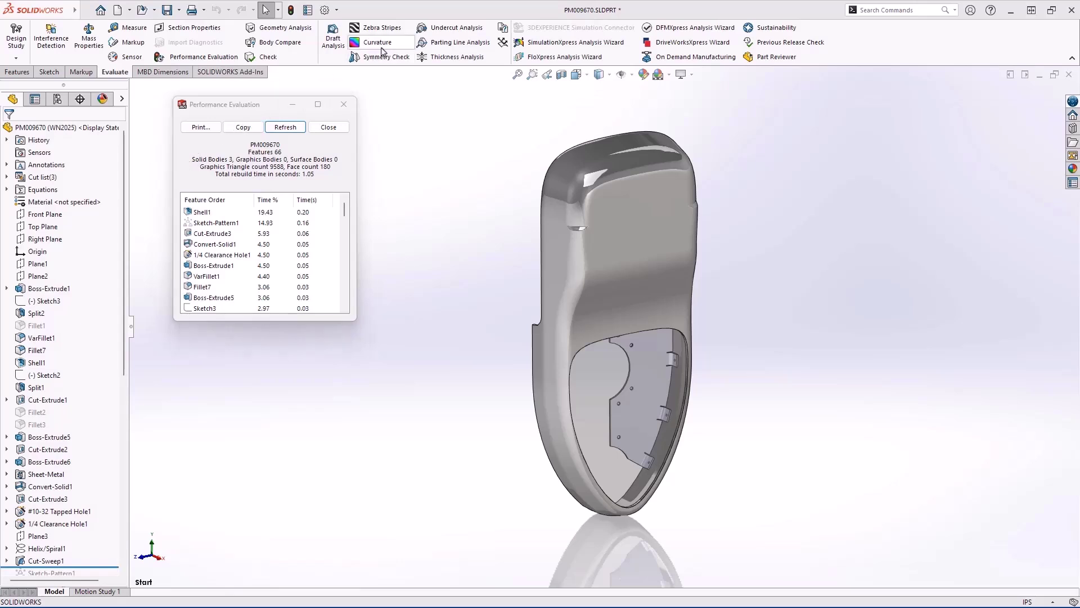
click(578, 247)
click(609, 194)
scroll(137, 359, down, 5)
click(99, 510)
Step: Hide curvature colours, refresh the performance figures, and roll back to Cut-Sweep1
click(377, 45)
click(301, 129)
click(230, 214)
scroll(125, 353, down, 3)
scroll(125, 353, down, 2)
click(56, 368)
click(63, 330)
key(f)
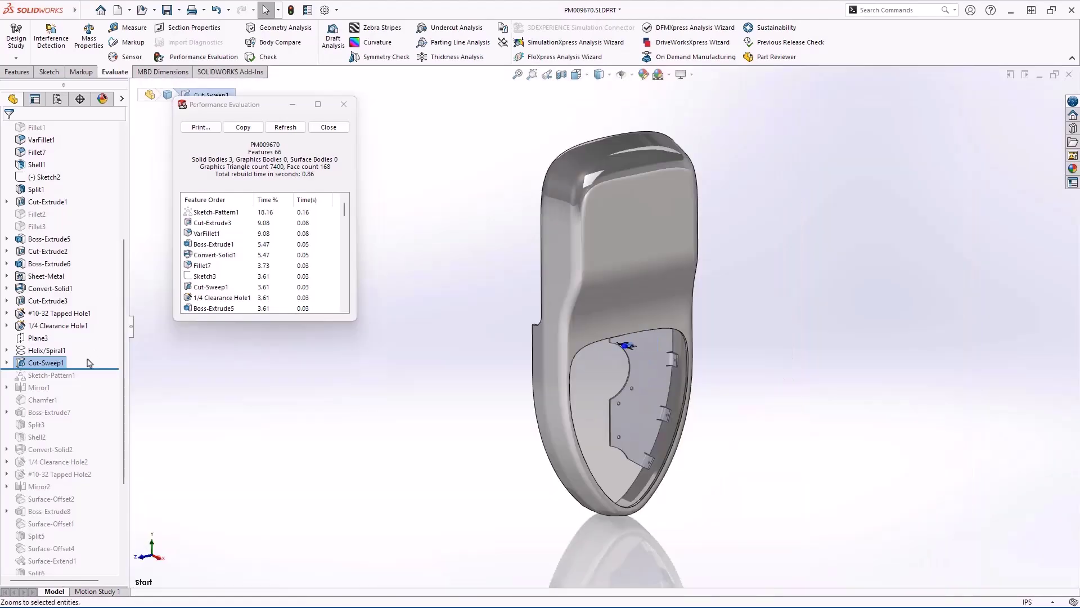
Step: Delete Sketch-Pattern1 and close the performance evaluation results
right_click(67, 380)
click(155, 425)
click(336, 363)
click(339, 131)
click(135, 28)
Step: Measure the area of all faces projected onto Plane2 and copy the value
right_click(581, 246)
click(621, 346)
click(238, 135)
click(312, 180)
scroll(51, 168, up, 3)
click(37, 152)
click(321, 237)
click(330, 118)
Step: Roll the part forward below Mirror2, dismiss the rebuild error report, and edit Sketch24
drag(106, 442, 85, 553)
click(571, 188)
click(7, 474)
click(67, 487)
click(75, 491)
Step: Repair Sketch24's dangling relation using Find Replacement and Repair All Dangling
click(562, 558)
right_click(557, 559)
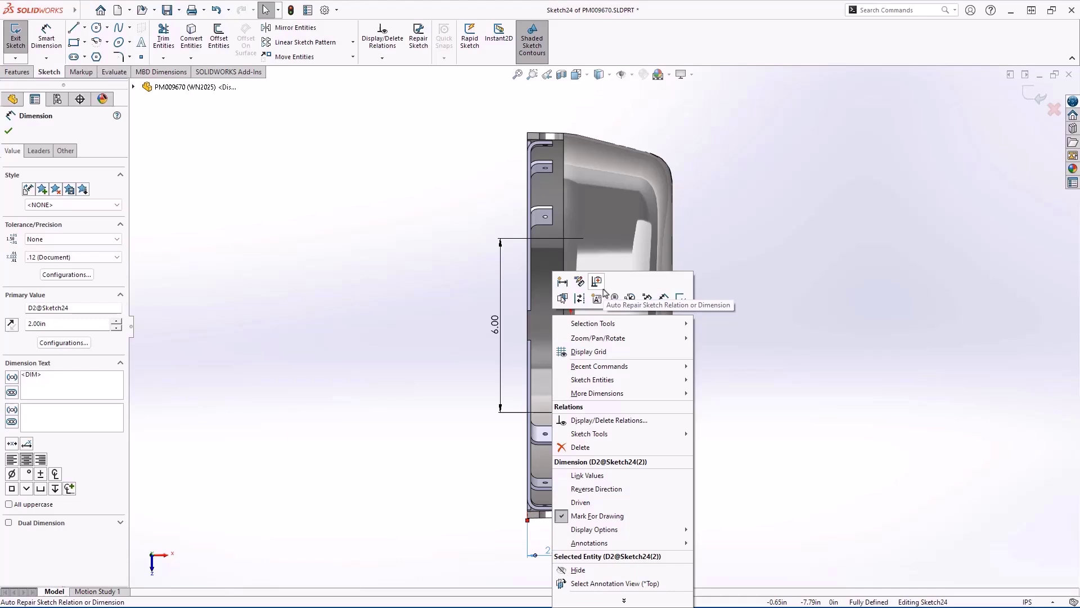
click(429, 279)
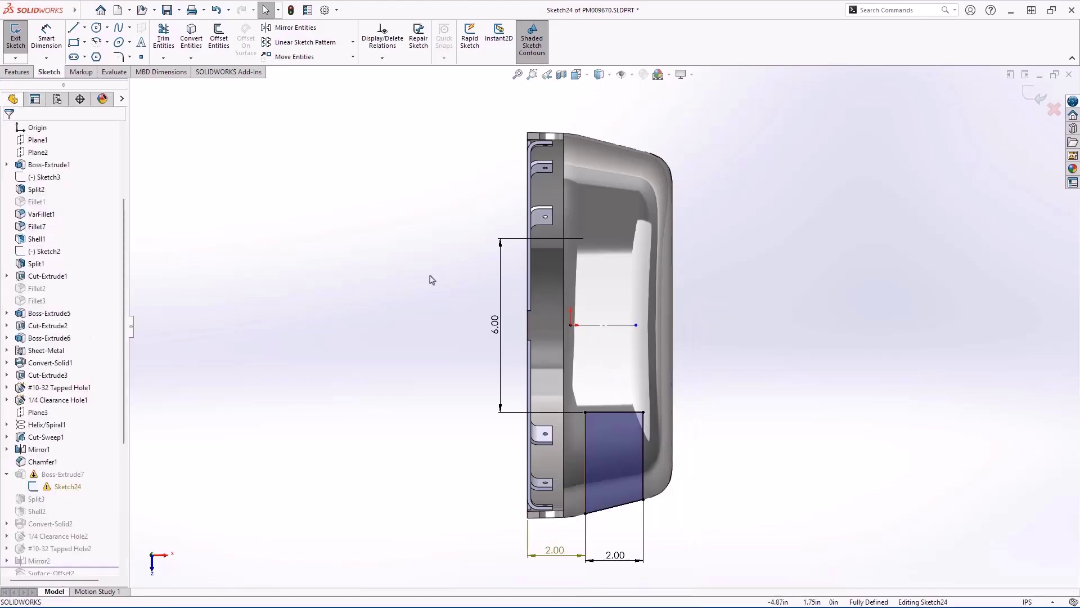
click(383, 43)
click(95, 478)
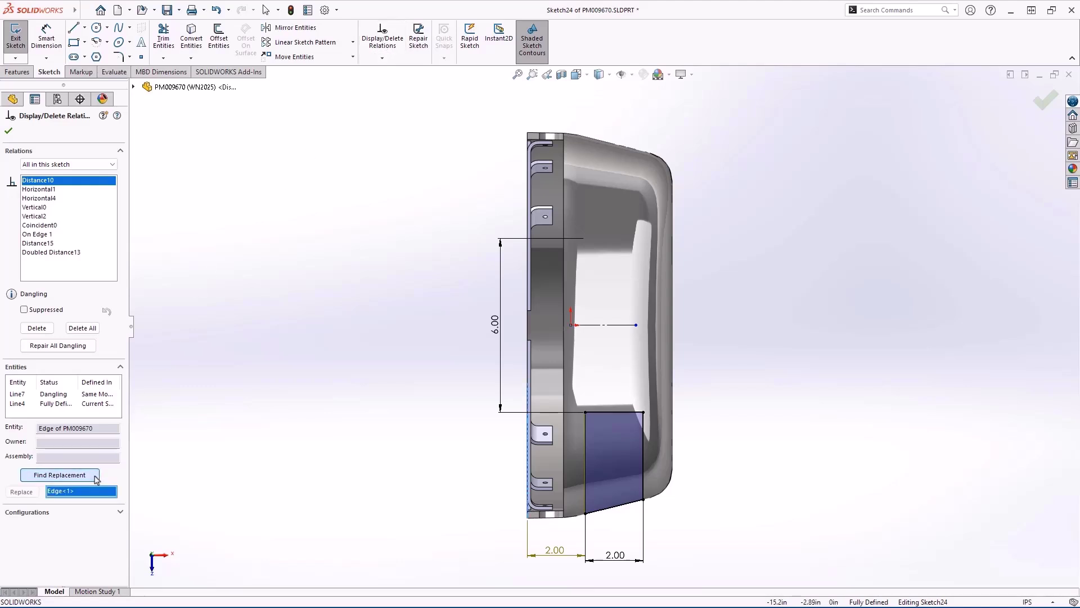
click(92, 348)
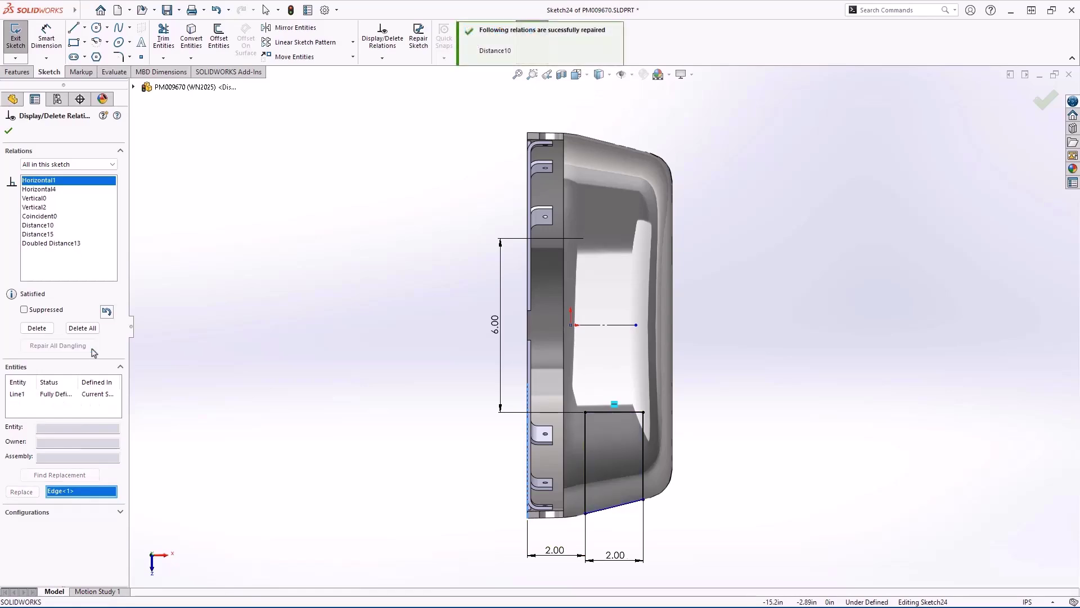
key(Return)
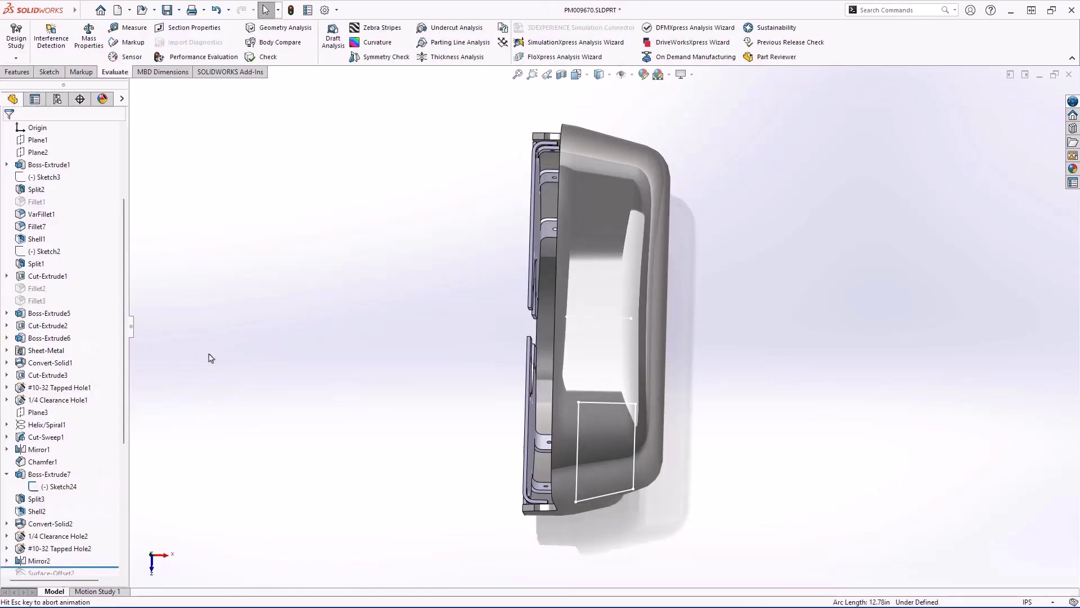